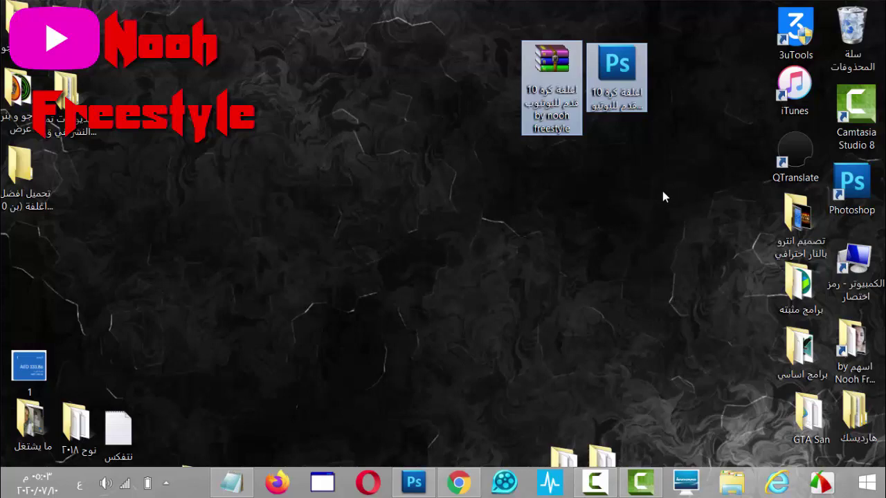
click(561, 230)
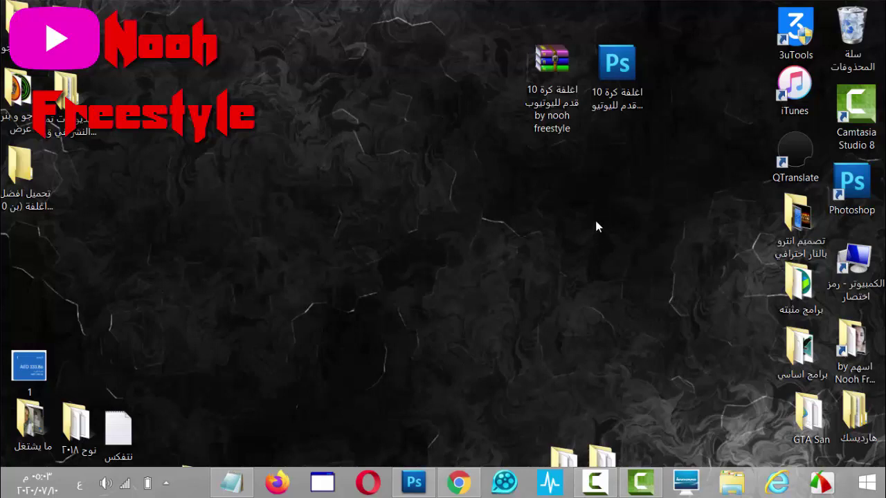
drag(590, 191, 461, 76)
click(557, 66)
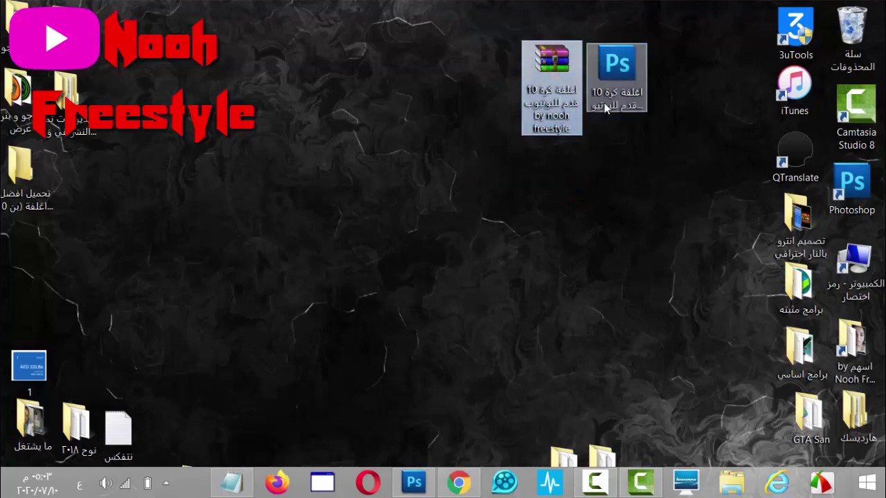
click(618, 87)
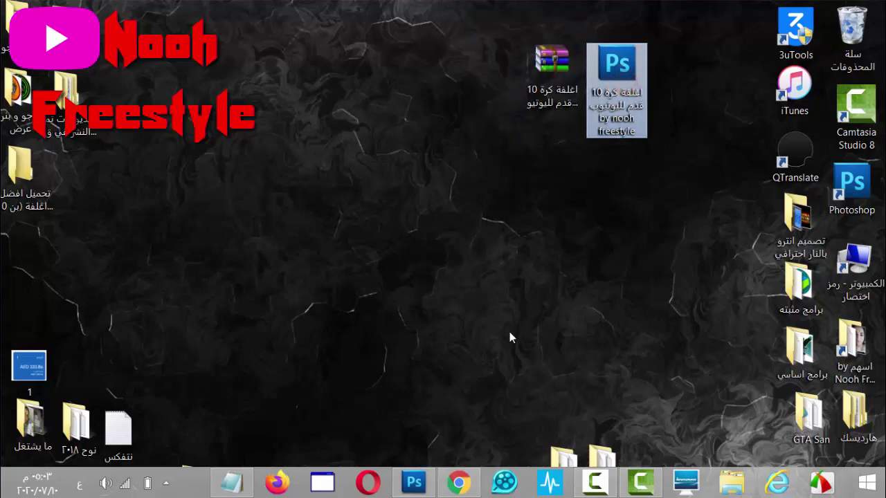
Switch to Chrome, find the PSD covers download link in the Football-Sports-Cover-psd post, and open its MediaFire download page
click(458, 482)
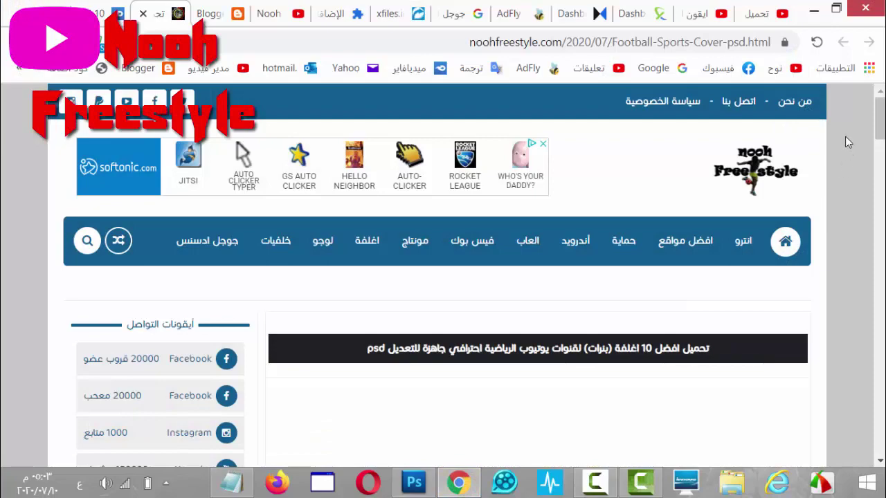
scroll(845, 139, down, 7)
scroll(845, 142, down, 4)
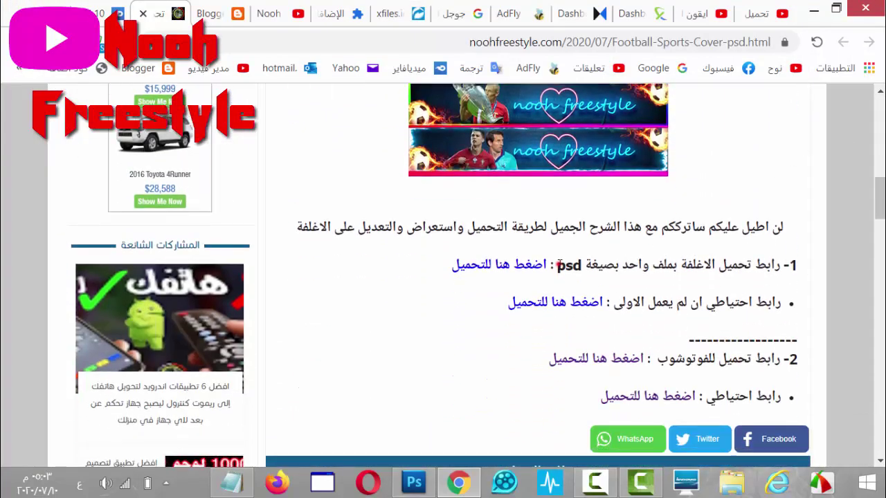
drag(559, 264, 722, 263)
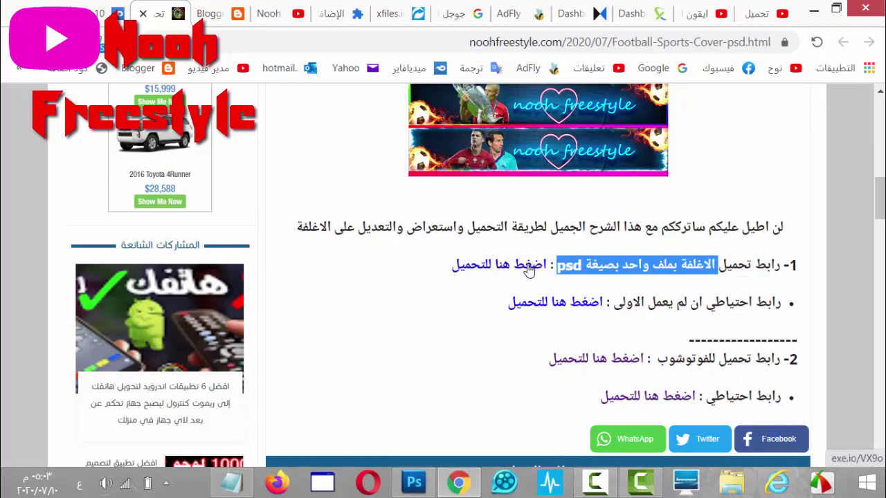
click(549, 266)
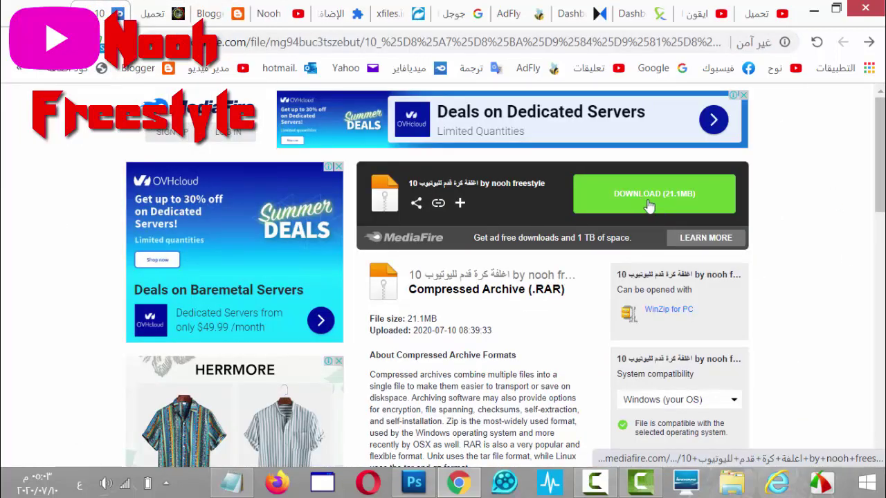
Return to the blog post, check the Photoshop download link, and minimize the browser
click(159, 8)
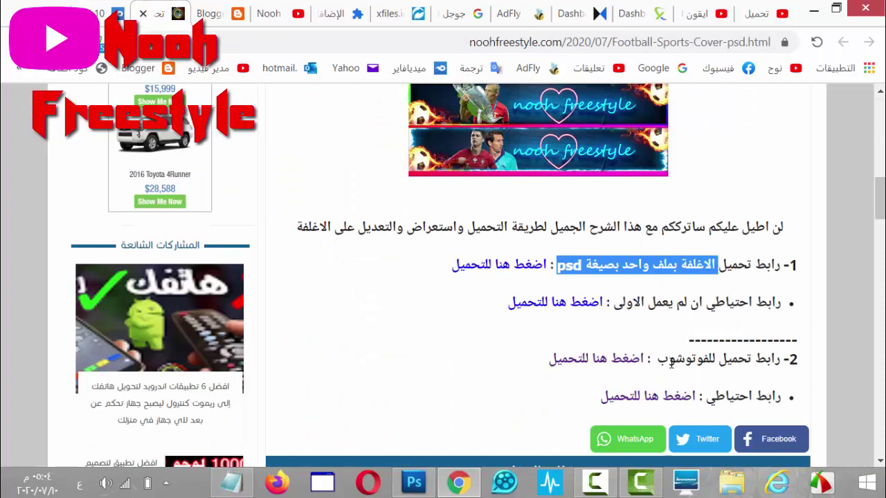
drag(658, 359, 791, 360)
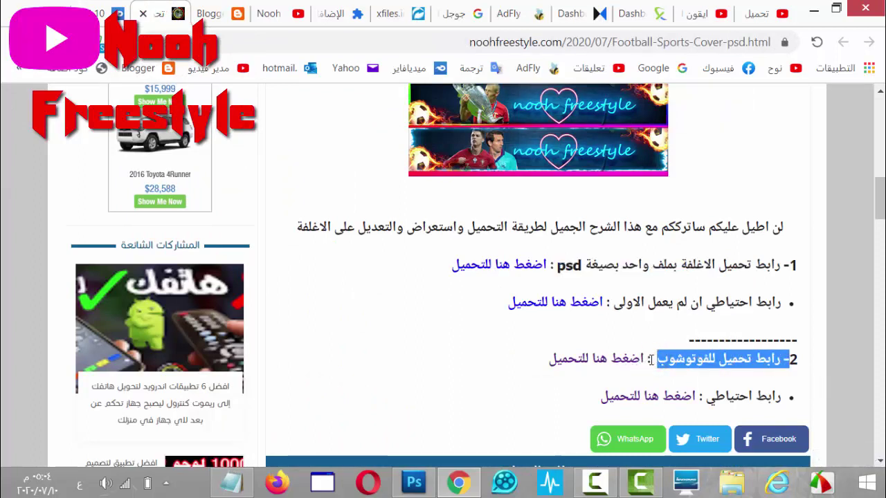
click(814, 10)
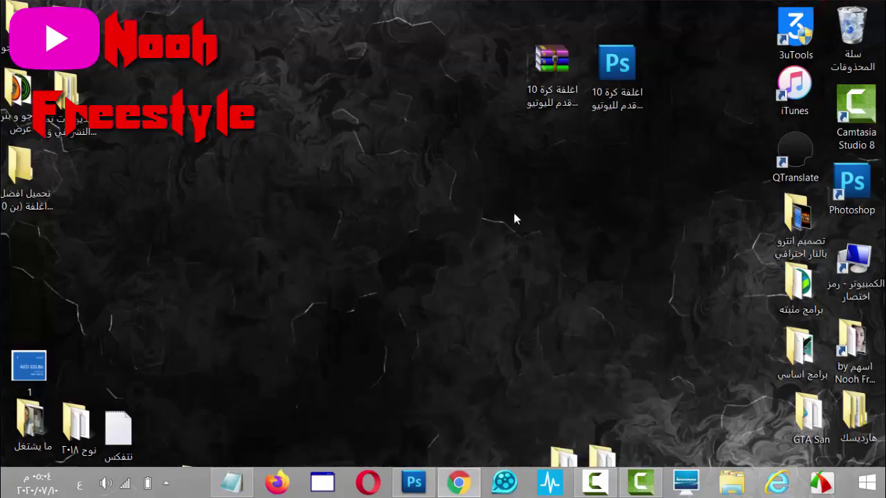
Extract the downloaded football covers RAR archive in place on the desktop
click(414, 483)
click(413, 483)
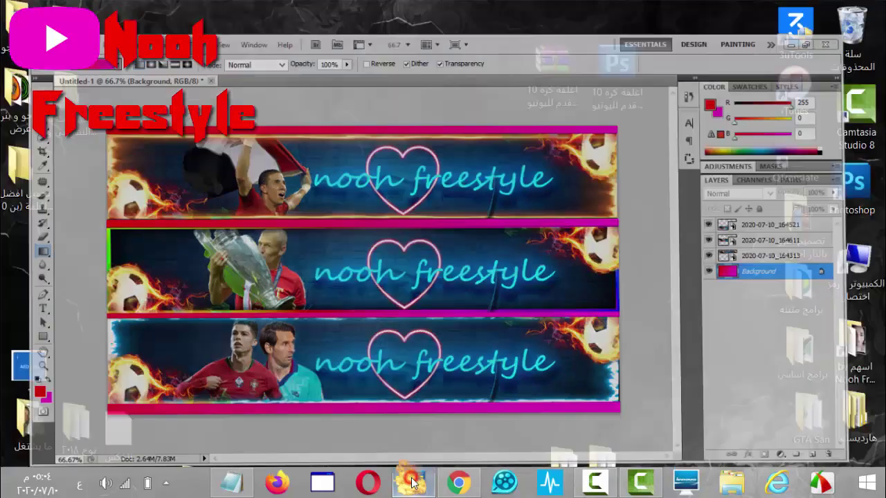
drag(572, 151, 554, 92)
right_click(554, 67)
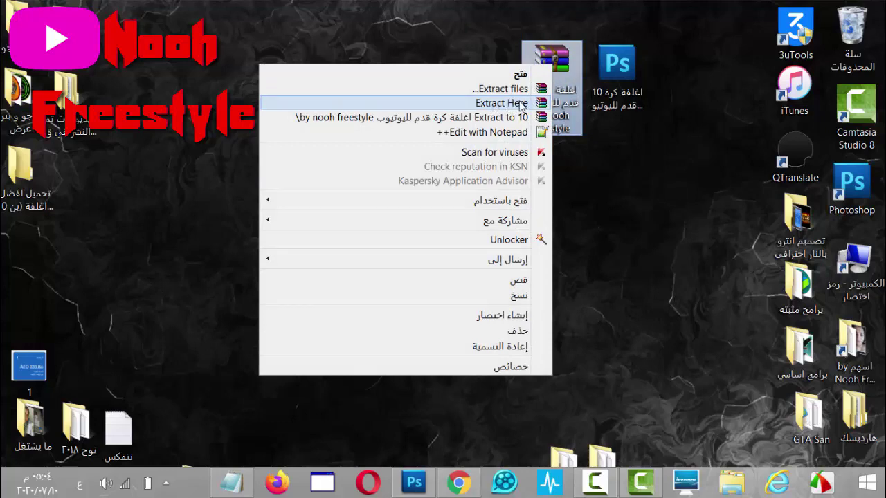
click(521, 104)
Open the football covers PSD from the desktop in Photoshop
drag(599, 99, 599, 52)
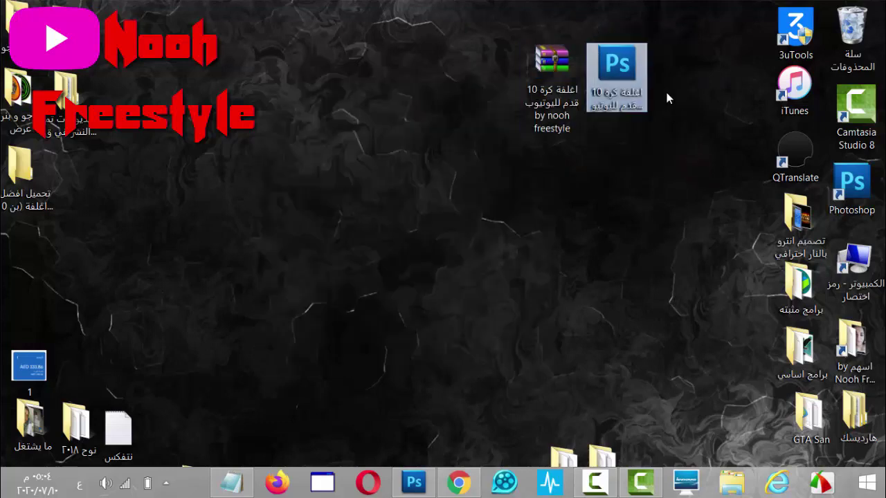
drag(690, 144, 581, 32)
drag(621, 73, 531, 48)
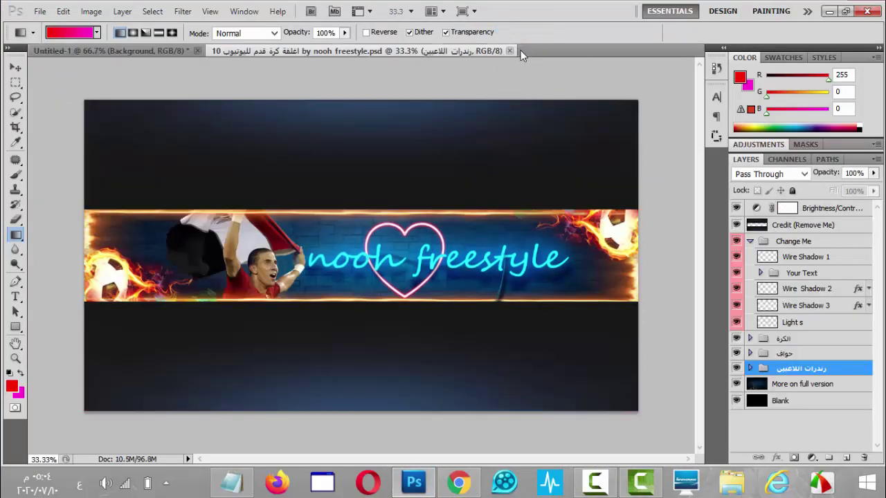
Expand the player renders group, preview the upper Cristiano Ronaldo render, and hide both it and the Mohamed Zidan render
click(749, 369)
scroll(754, 388, down, 3)
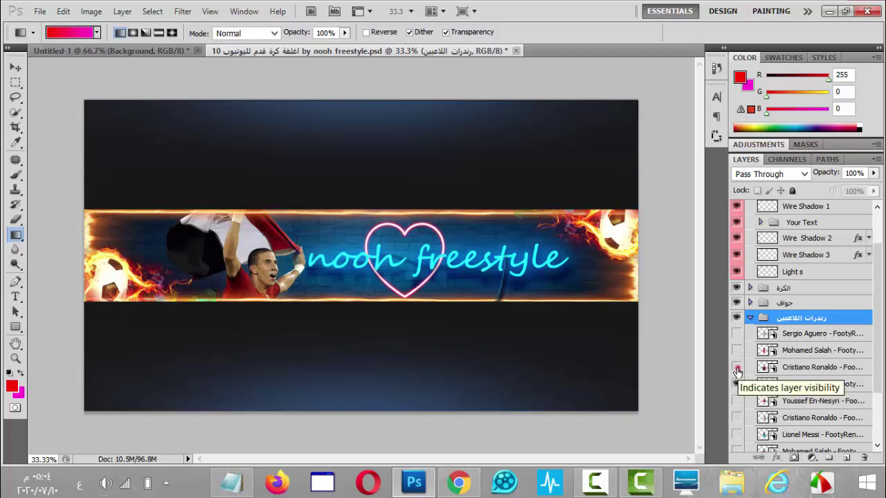
click(736, 367)
click(737, 383)
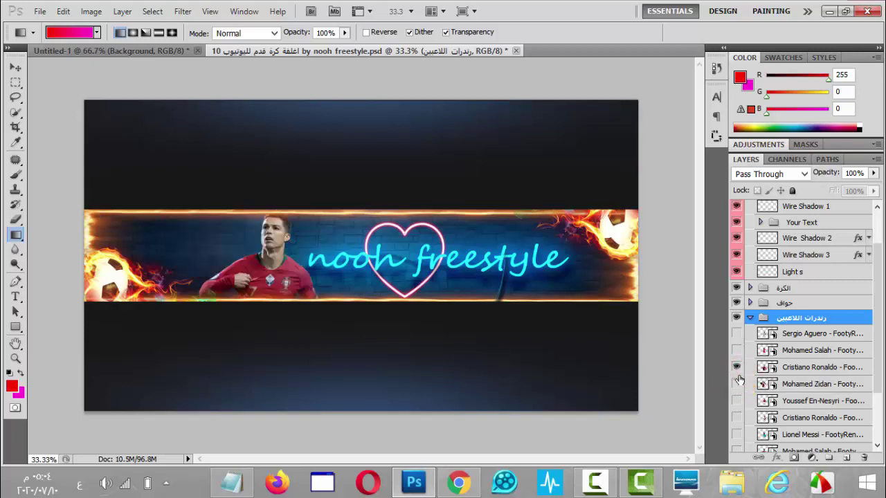
click(736, 384)
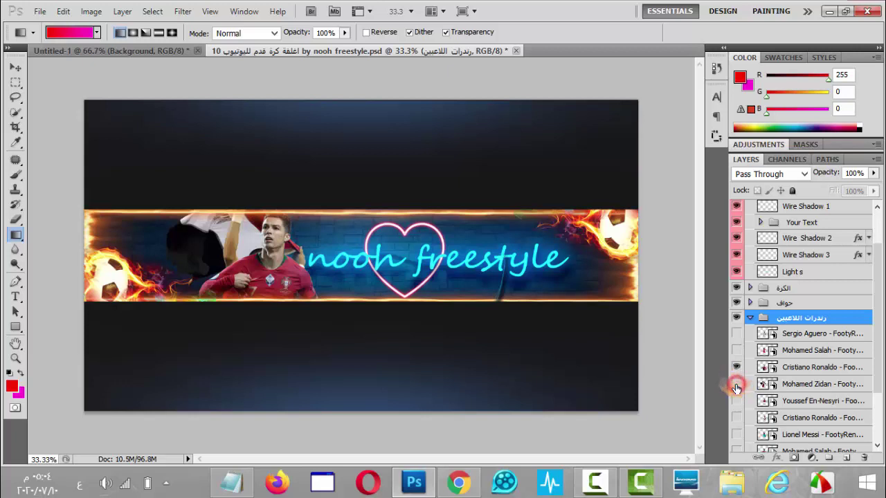
click(736, 383)
click(737, 367)
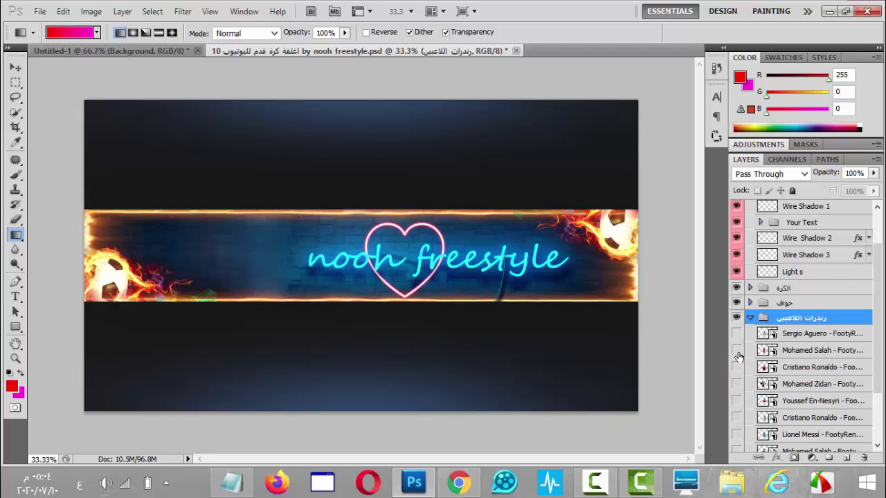
Preview the upper Mohamed Salah, Arjen Robben and lower Mohamed Salah renders one at a time, hiding each again
click(736, 350)
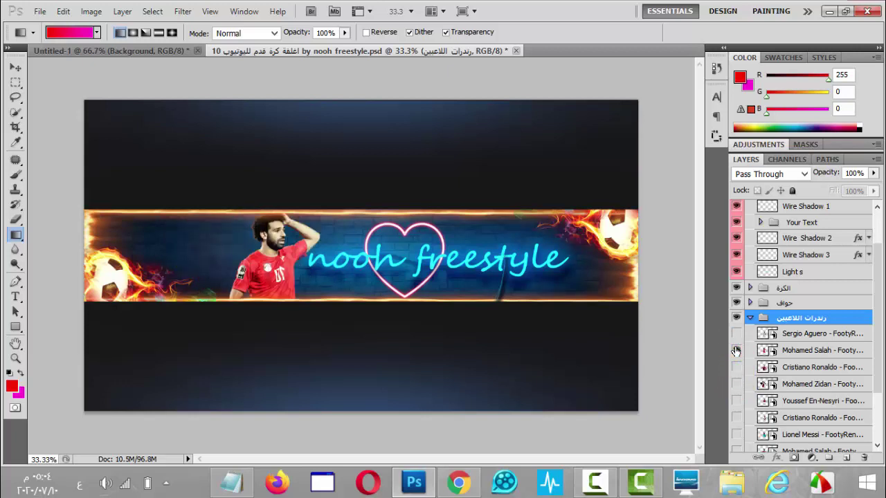
click(736, 350)
scroll(746, 424, down, 2)
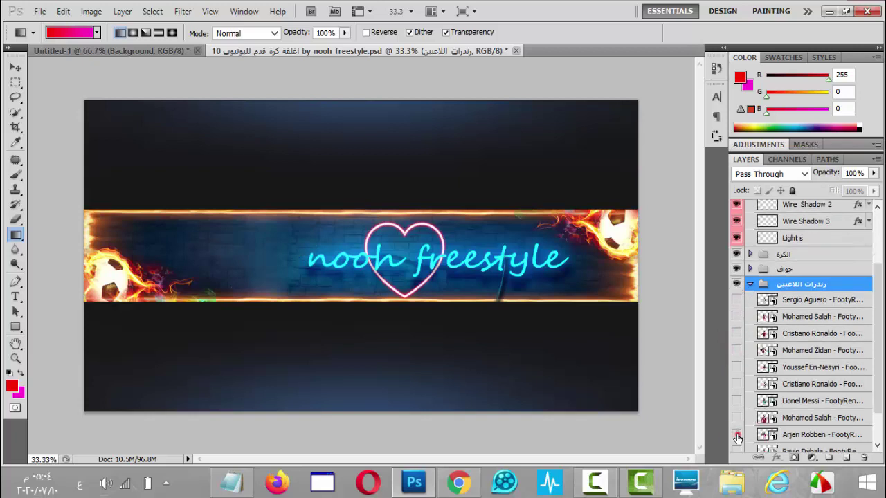
click(737, 435)
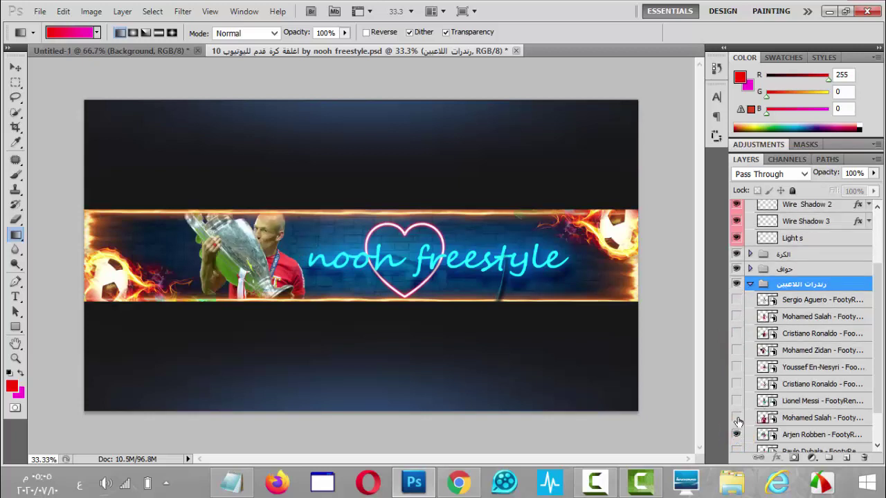
click(737, 435)
click(737, 418)
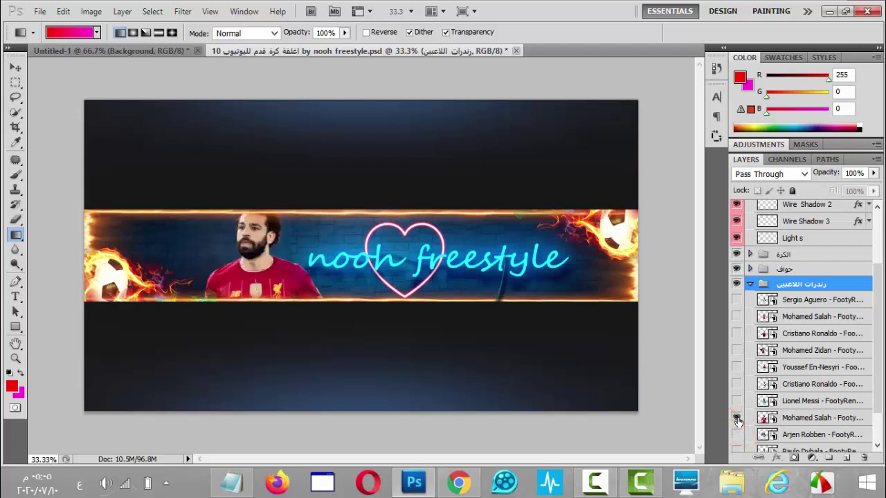
click(737, 419)
Preview the Lionel Messi, Youssef En-Nesyri, Mohamed Zidan and both Cristiano Ronaldo renders individually, hiding each again
click(737, 401)
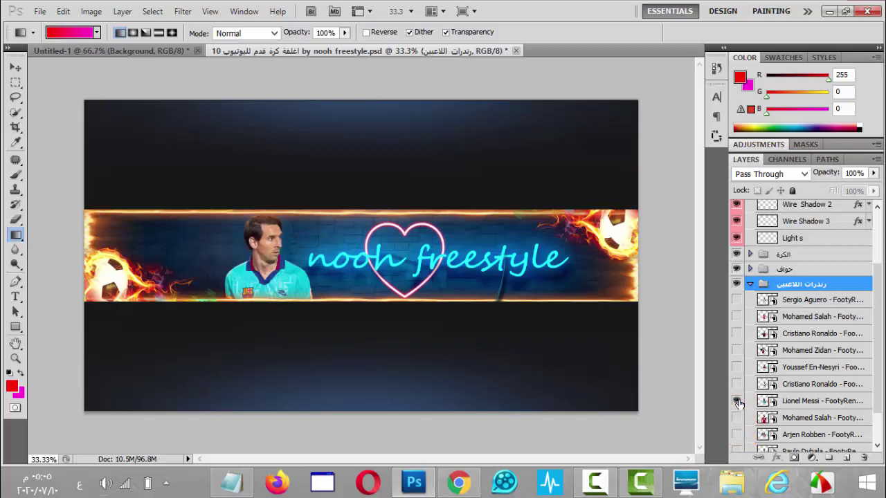
click(737, 401)
click(737, 384)
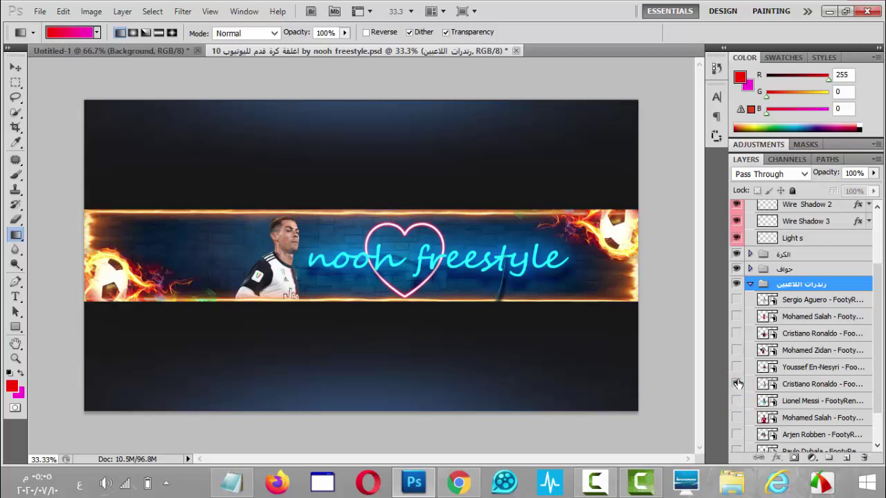
click(737, 384)
click(736, 367)
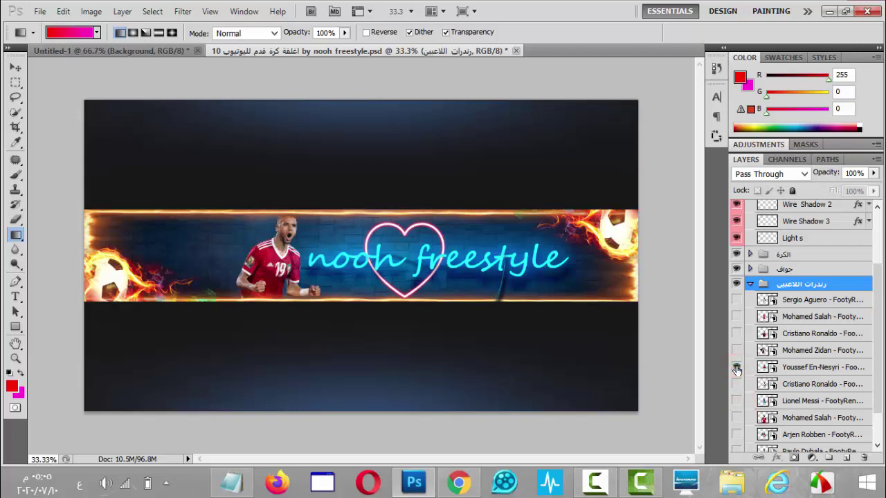
click(736, 366)
click(737, 351)
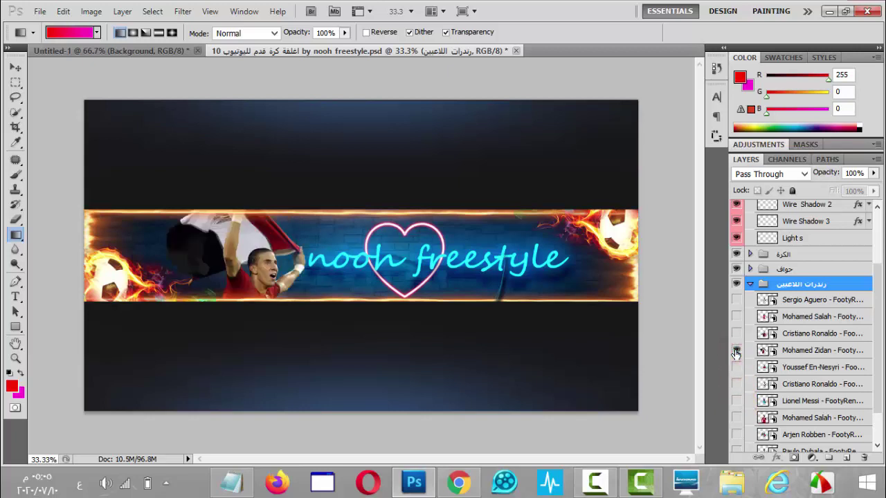
click(737, 350)
click(736, 333)
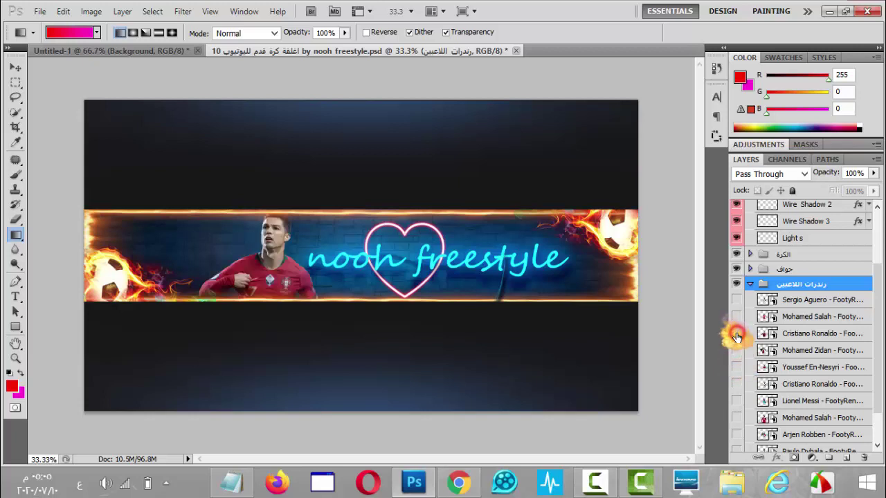
click(737, 333)
Make only the Paulo Dybala render visible, briefly previewing the Sergio Aguero and Youssef En-Nesyri renders with it
click(737, 301)
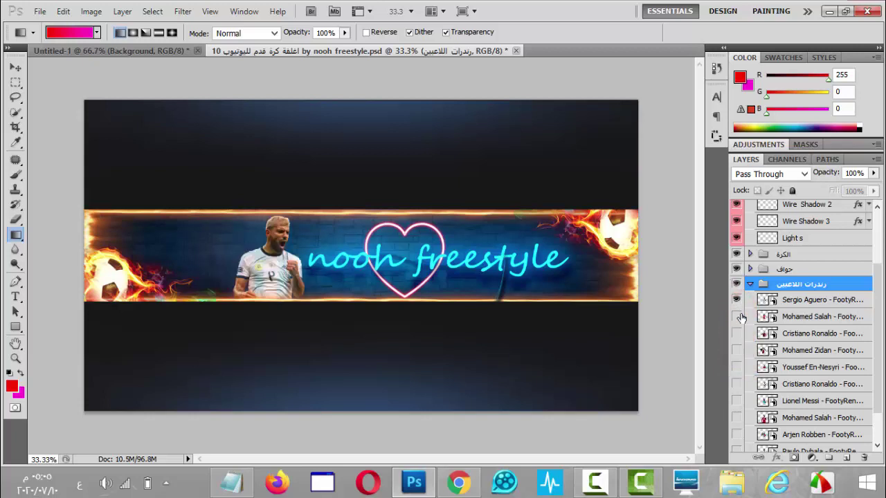
scroll(741, 318, down, 1)
click(736, 436)
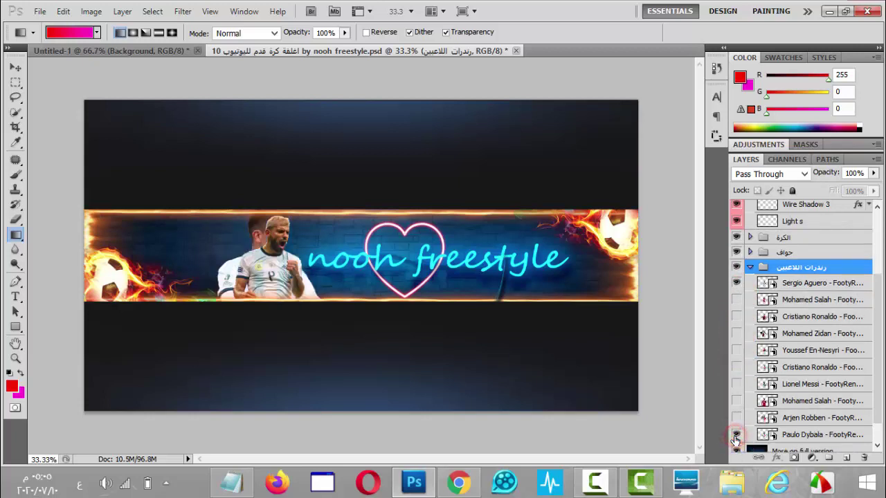
click(738, 285)
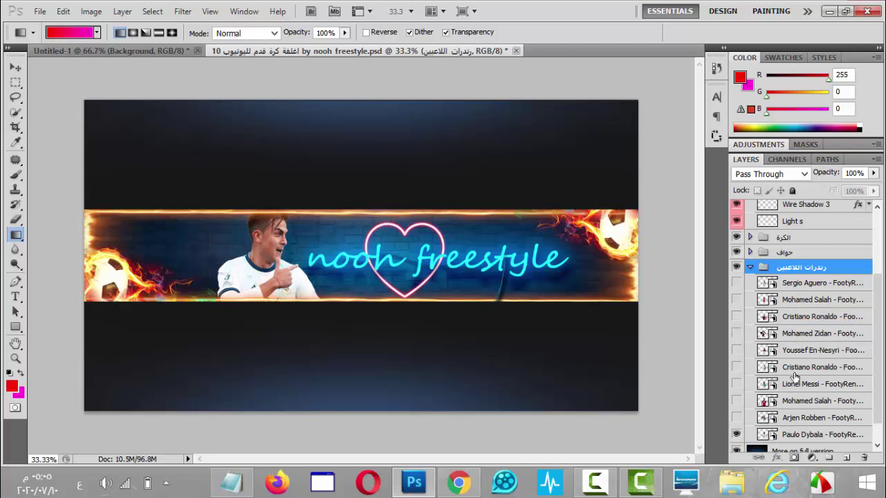
click(737, 351)
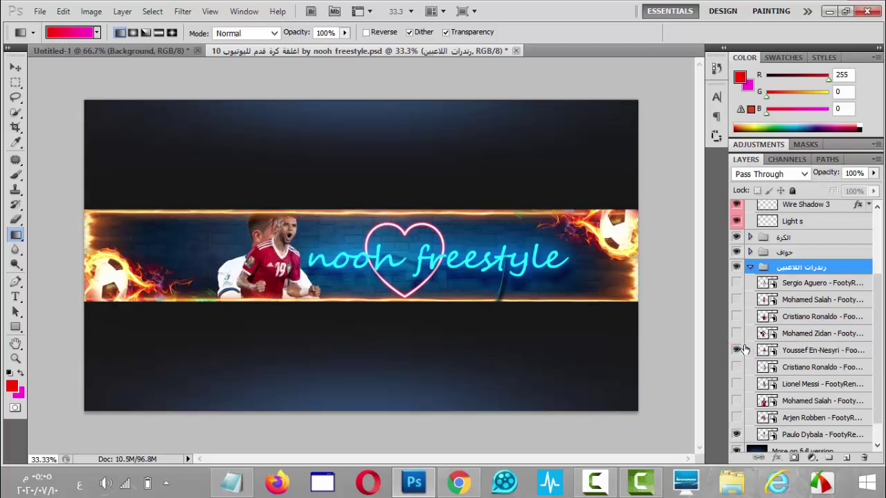
click(737, 350)
Show the lower Mohamed Salah render and move it left so it stands beside Paulo Dybala on the banner
click(736, 402)
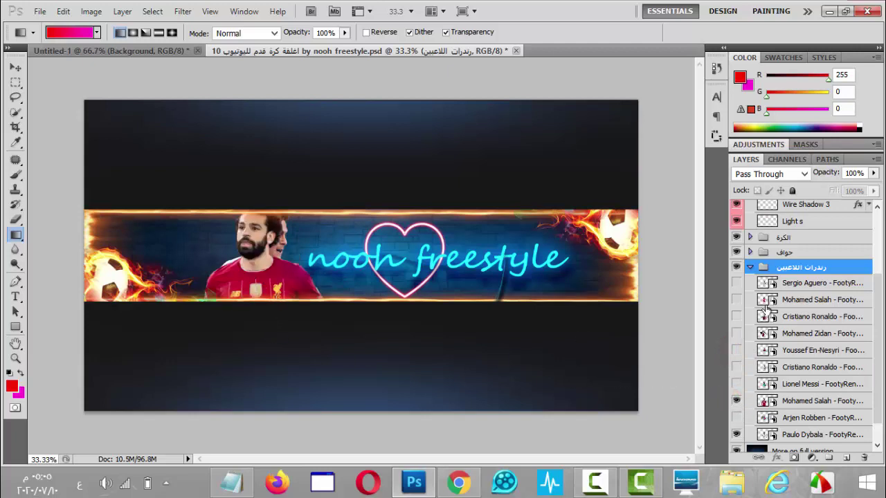
click(791, 404)
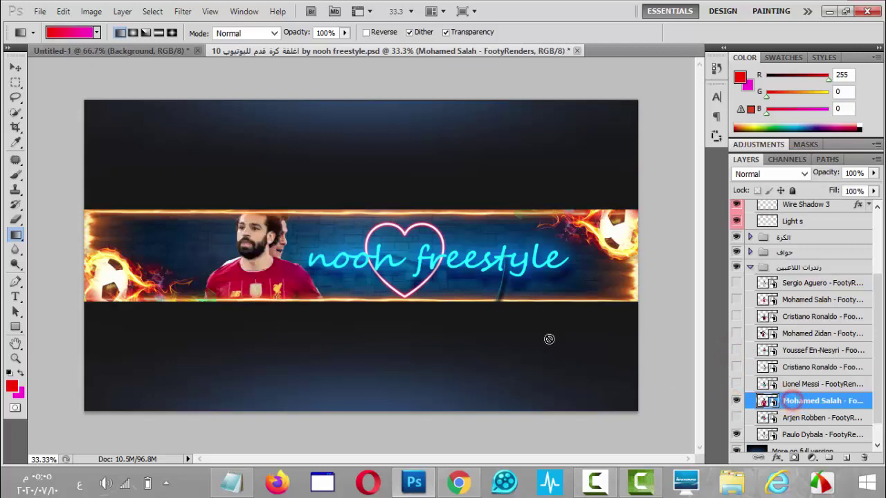
click(16, 67)
drag(266, 288, 224, 282)
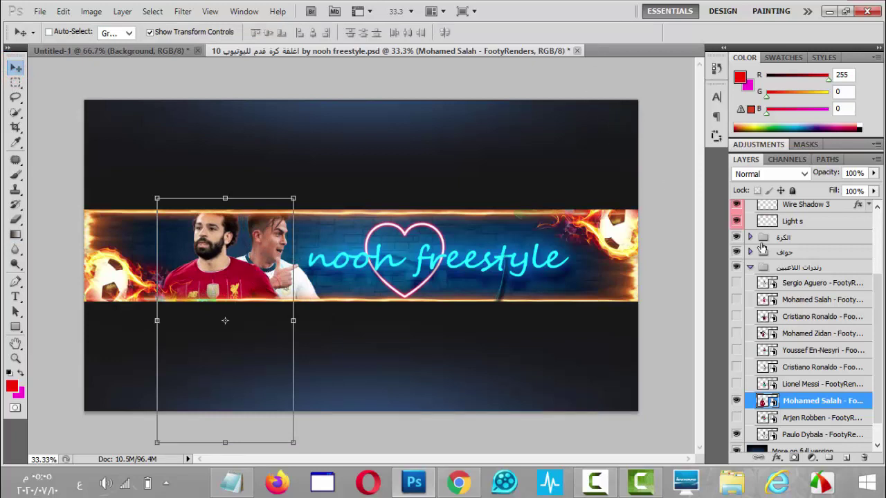
scroll(798, 313, down, 1)
scroll(775, 308, up, 2)
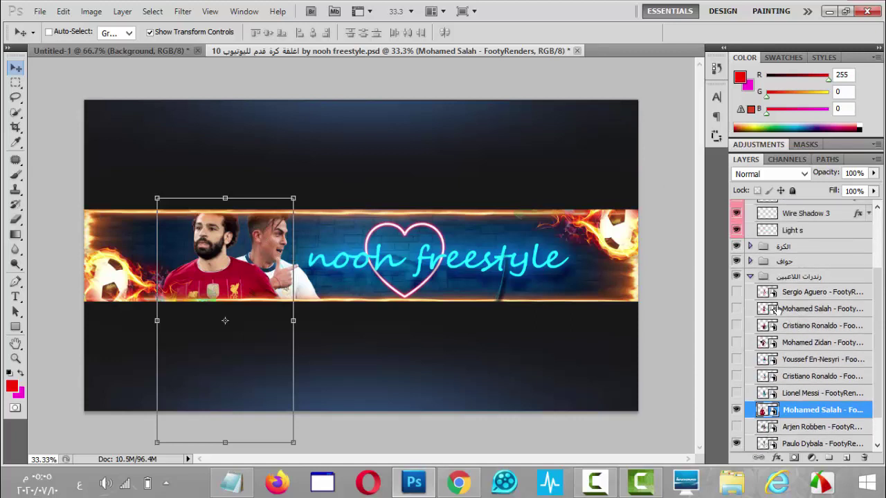
click(762, 276)
click(750, 277)
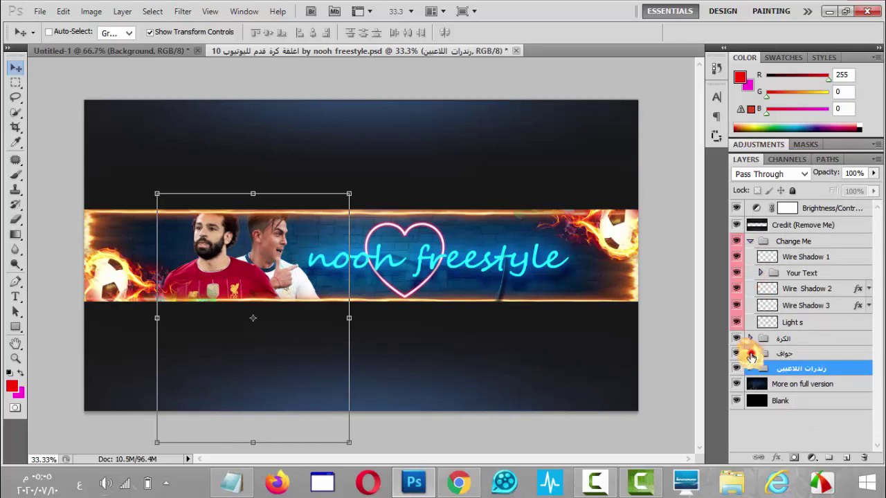
click(750, 354)
click(736, 385)
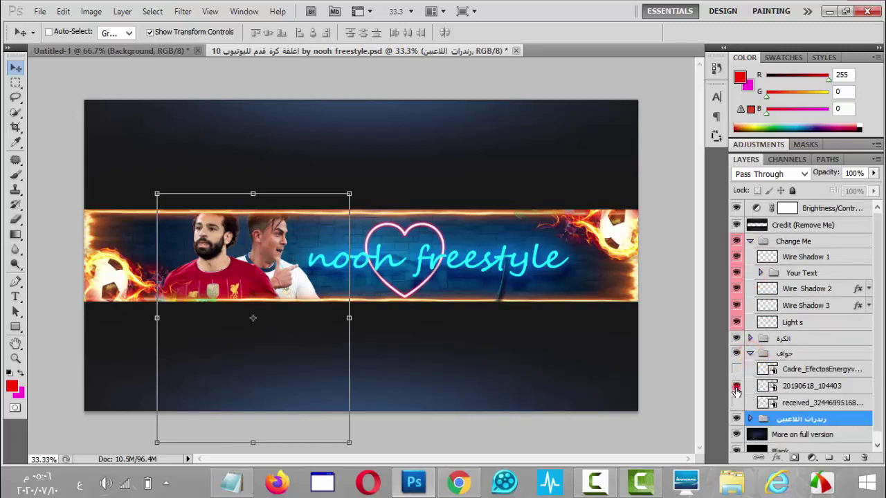
click(736, 369)
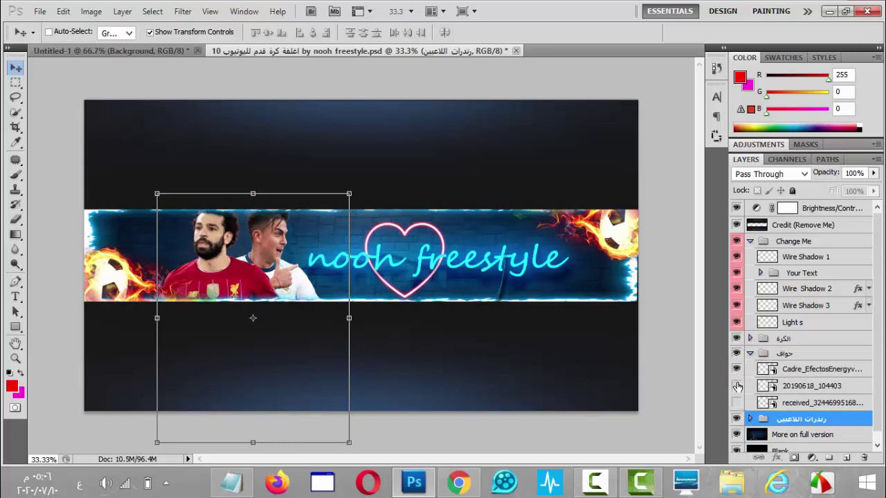
click(736, 369)
click(737, 405)
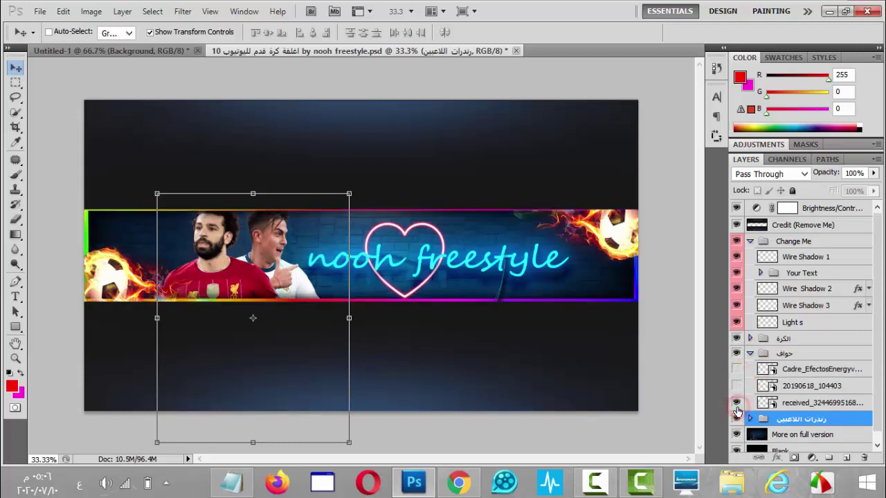
click(737, 405)
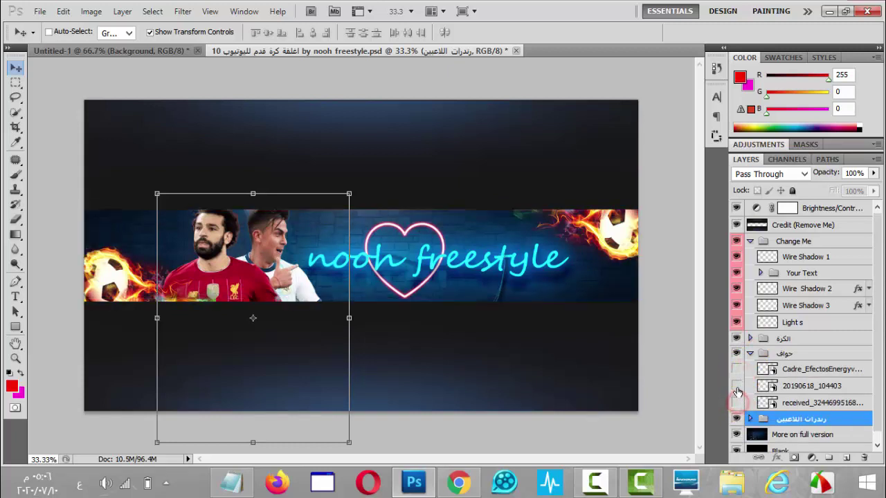
click(737, 386)
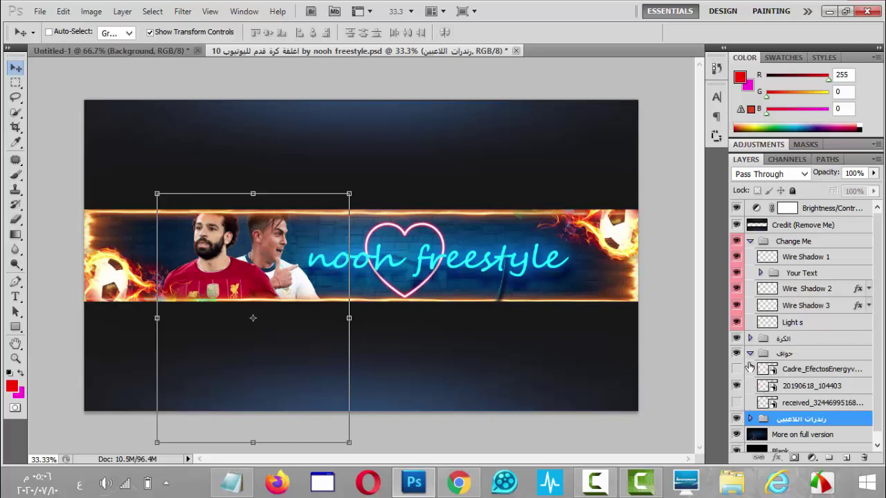
click(750, 354)
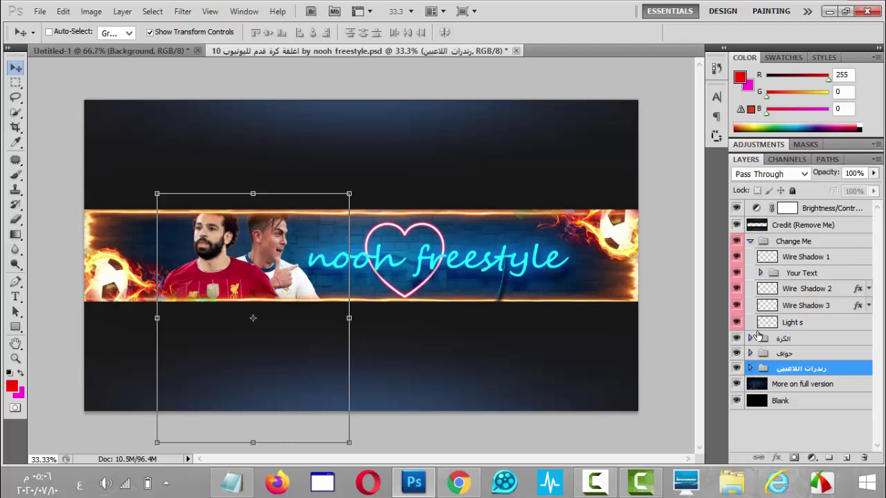
Replace the text of the topmost layer in the Your Text group with "nooh" and hide that layer
click(760, 273)
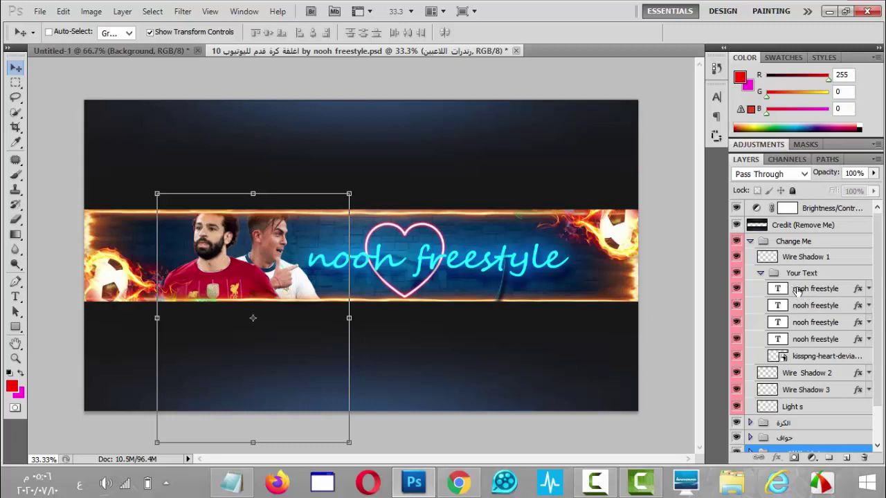
click(797, 290)
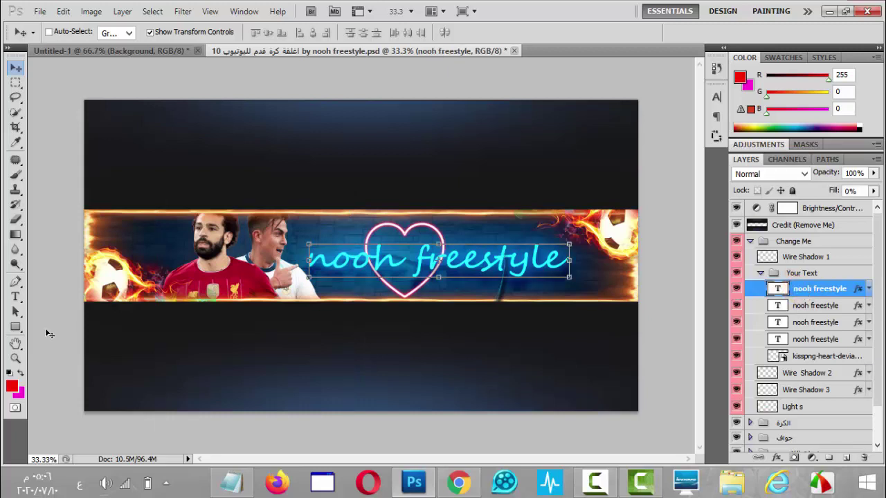
click(16, 296)
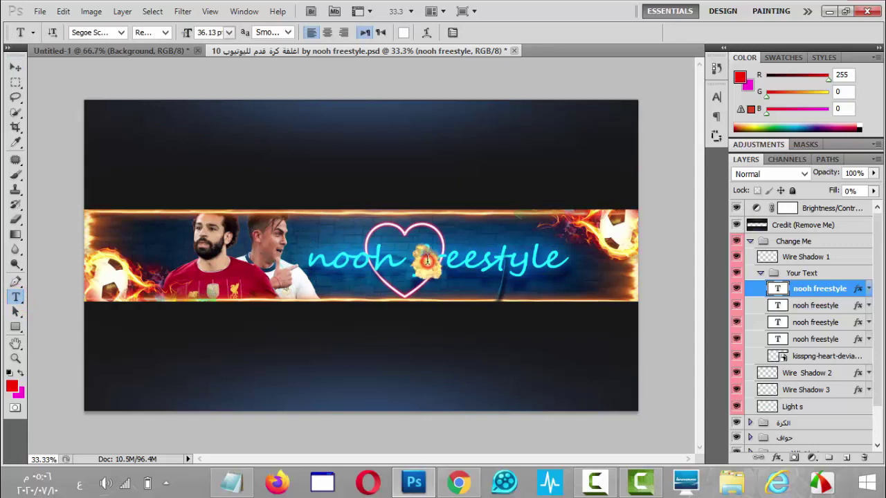
click(425, 261)
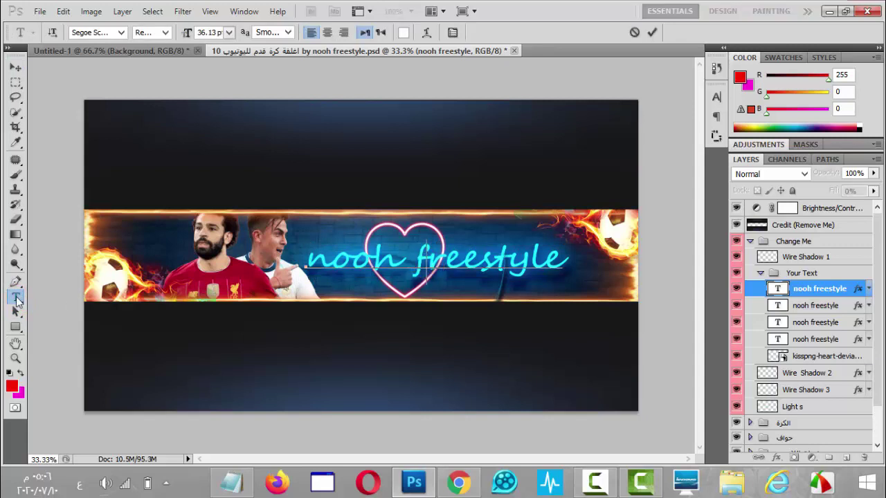
triple_click(371, 260)
text(ى)
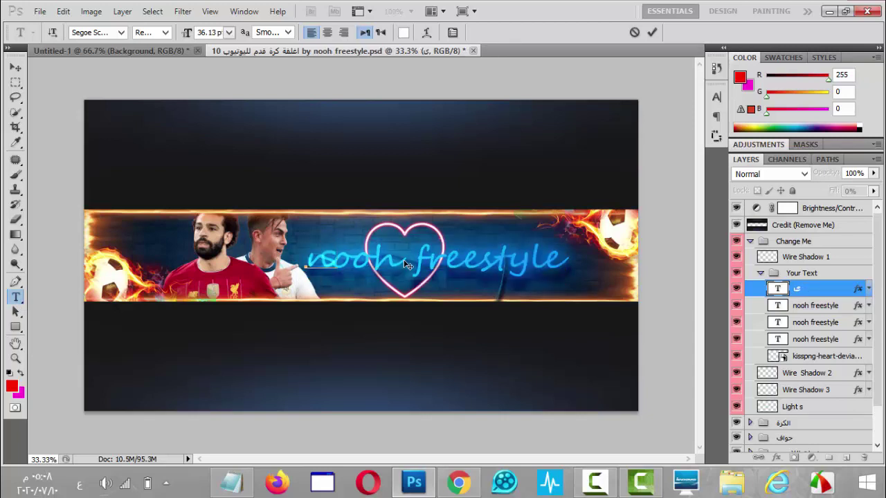
key(BackSpace)
text(nooh)
key(BackSpace)
key(BackSpace)
key(BackSpace)
key(BackSpace)
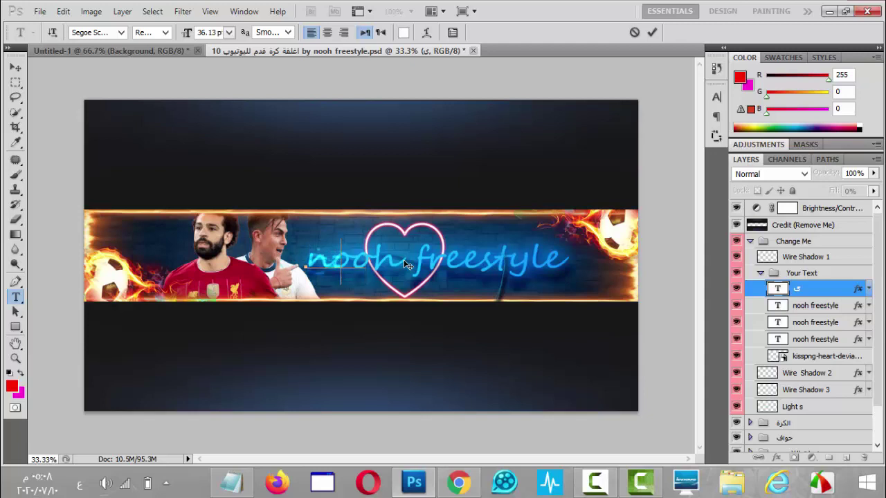
key(alt+shift)
text(n)
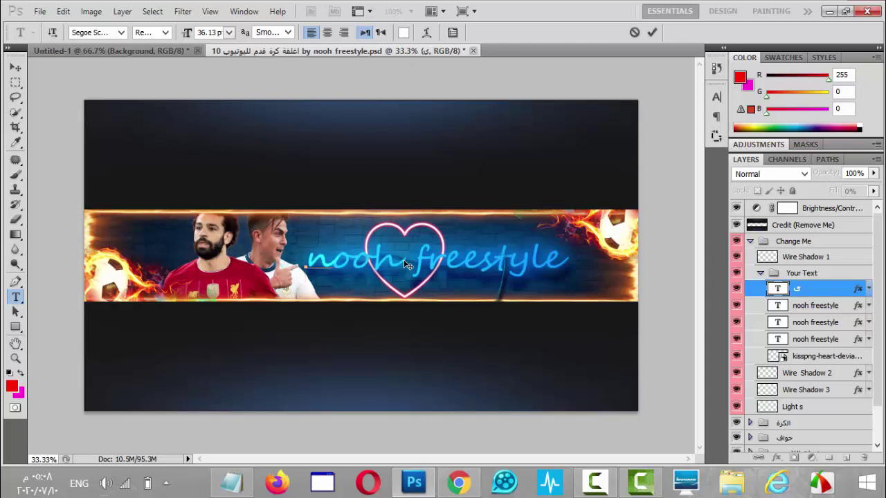
text(ooh)
click(736, 289)
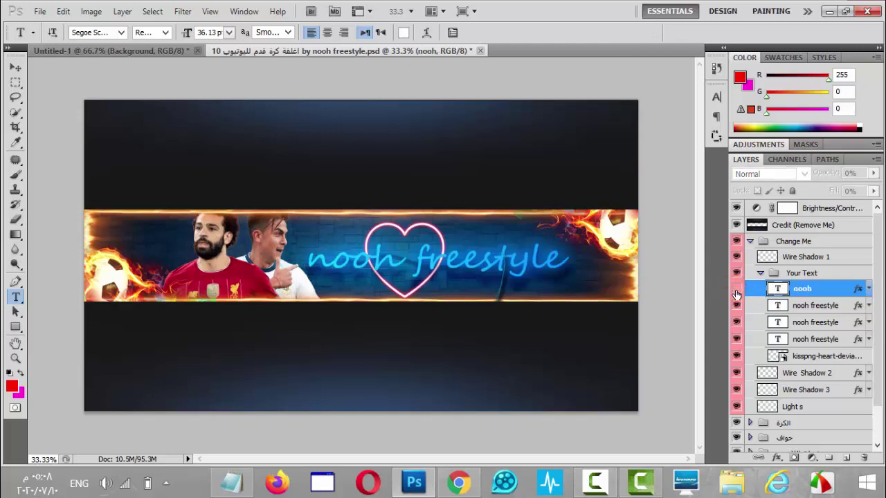
Change the second text layer in the Your Text group to "nooh" and hide it as well
click(803, 310)
click(737, 289)
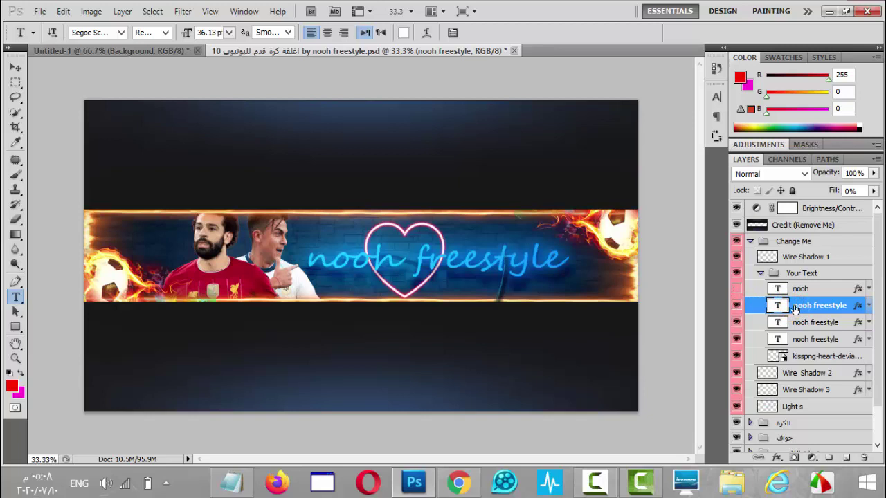
click(389, 259)
key(ctrl+a)
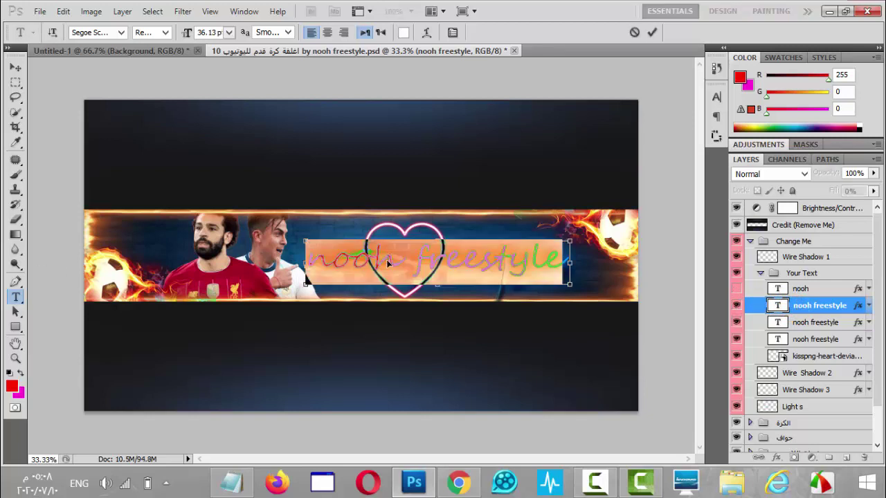
text(nooh)
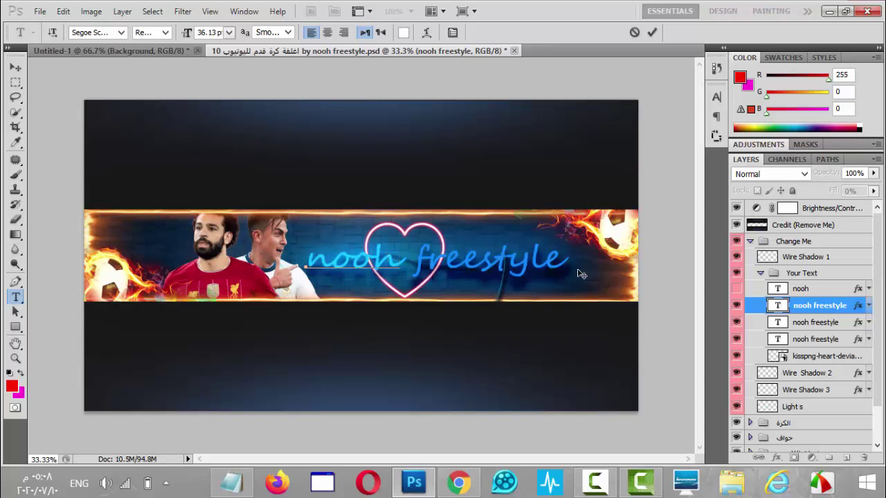
click(653, 33)
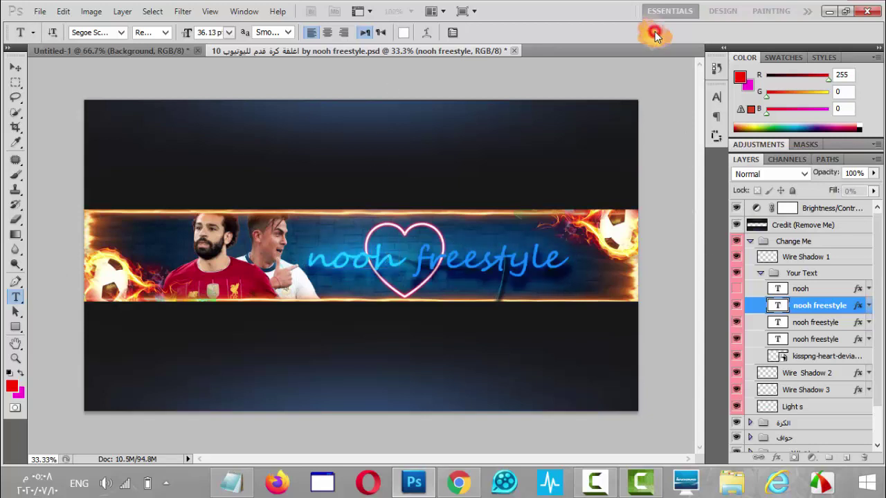
click(737, 305)
Change the third text layer in the Your Text group to "nooh" and hide it
click(803, 322)
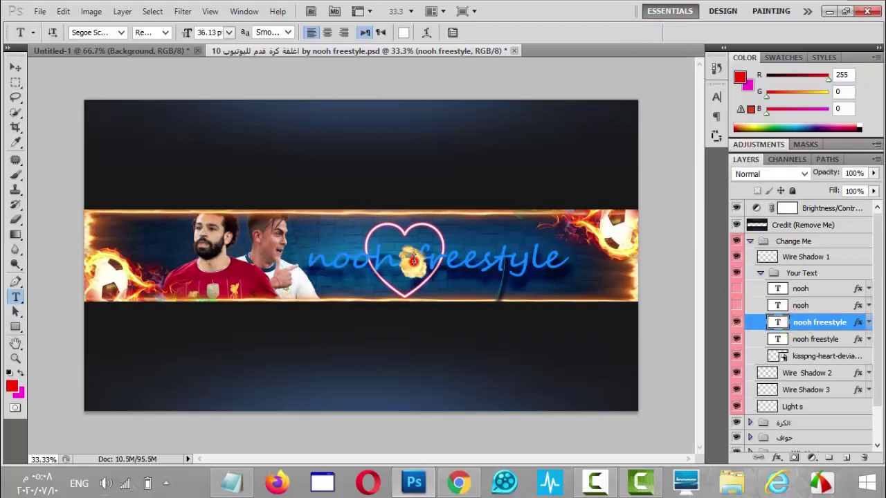
click(414, 260)
key(ctrl+a)
click(414, 260)
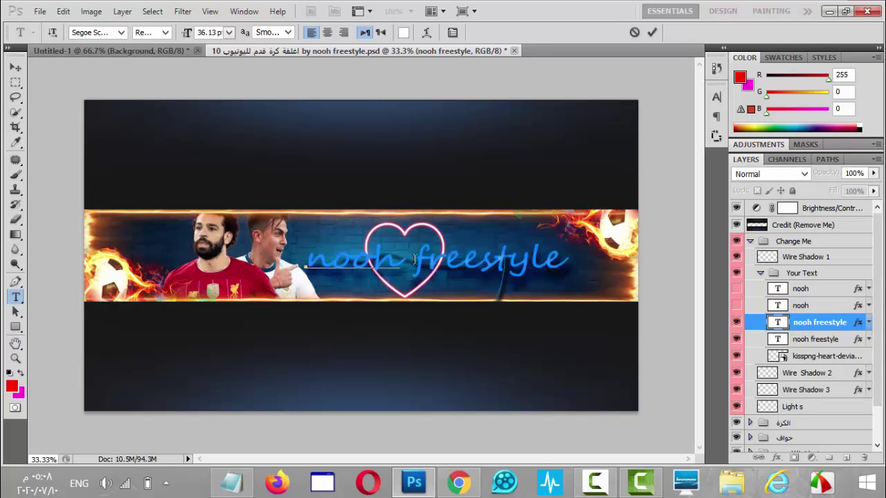
click(737, 323)
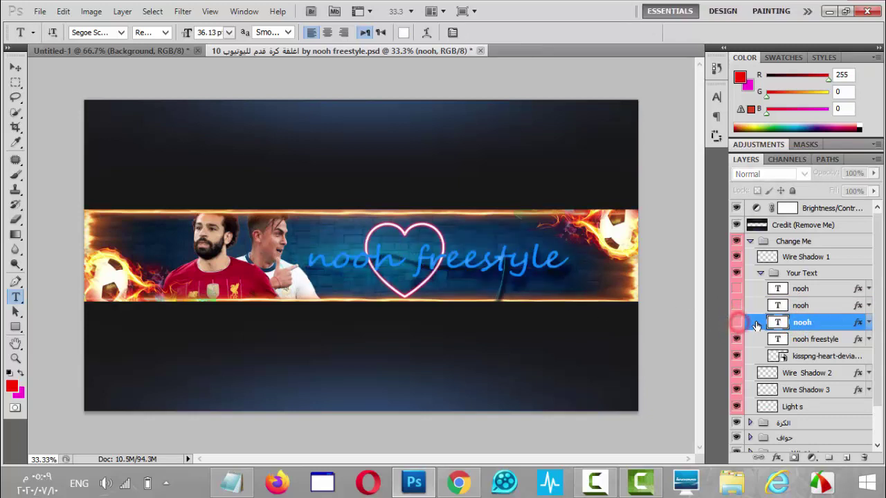
Replace the text of the lowest "nooh freestyle" layer with "nooh" and make the three hidden text layers visible again
click(758, 339)
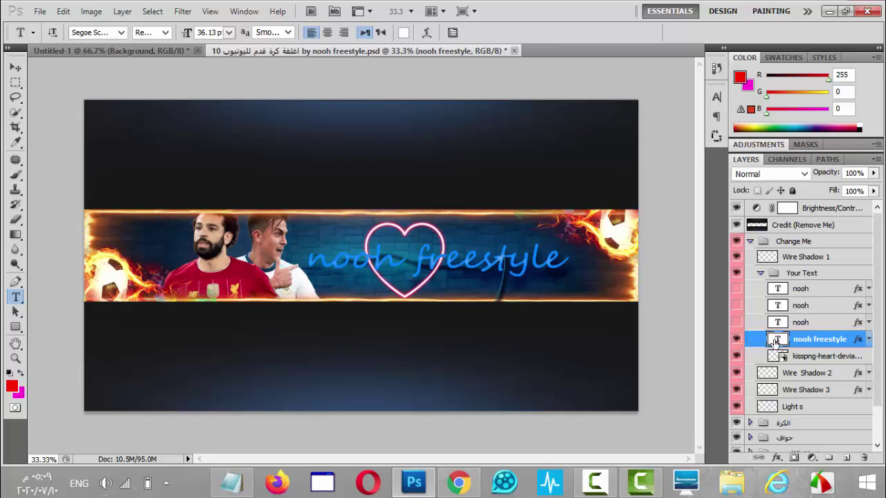
click(438, 255)
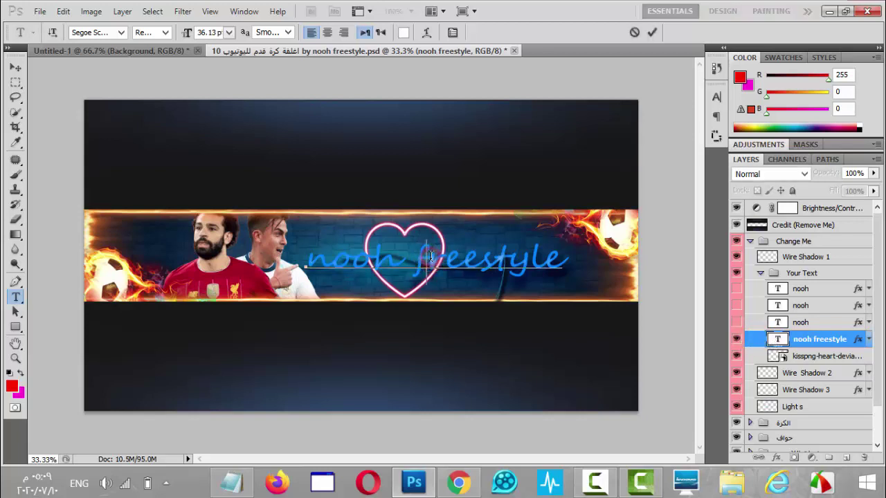
key(ctrl+a)
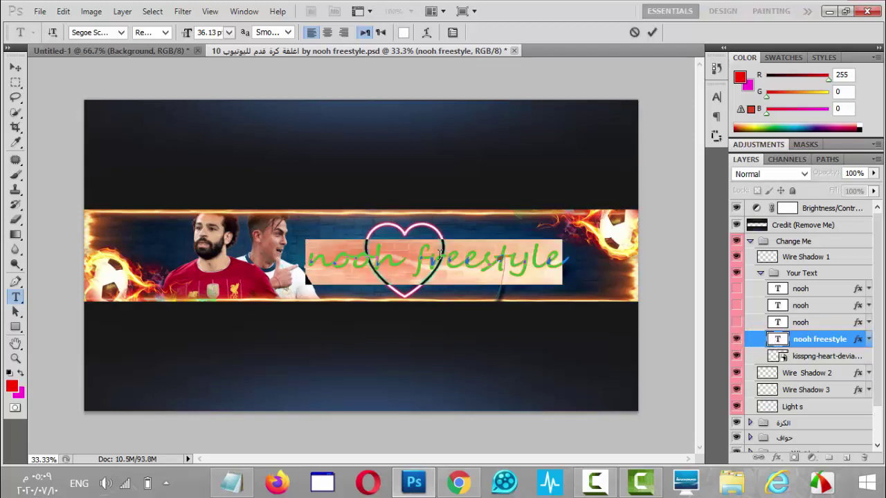
key(BackSpace)
text(noo)
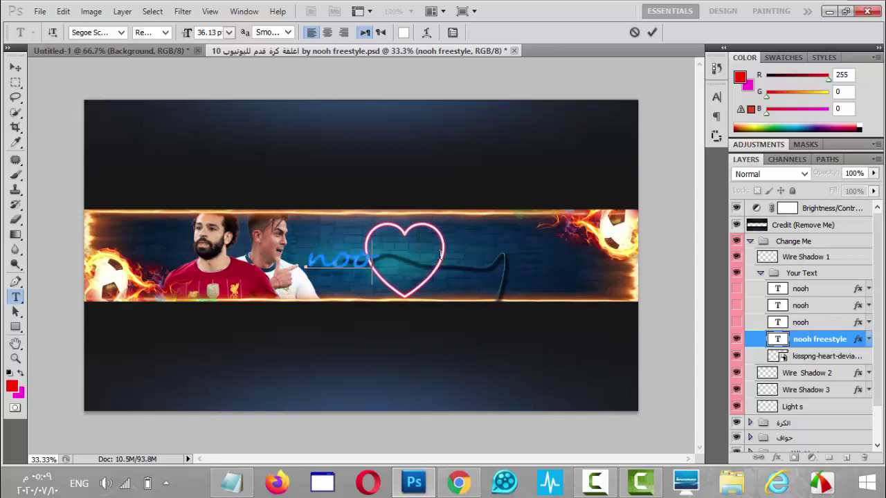
text(h)
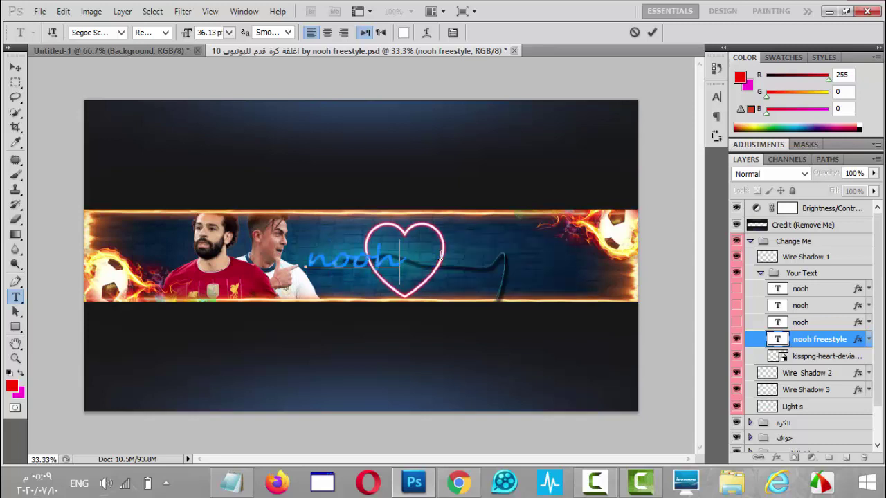
click(654, 34)
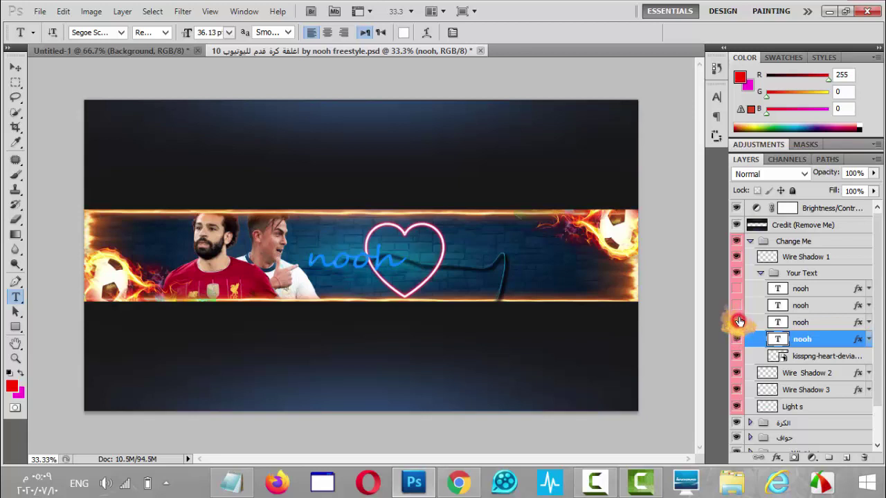
click(738, 305)
click(737, 289)
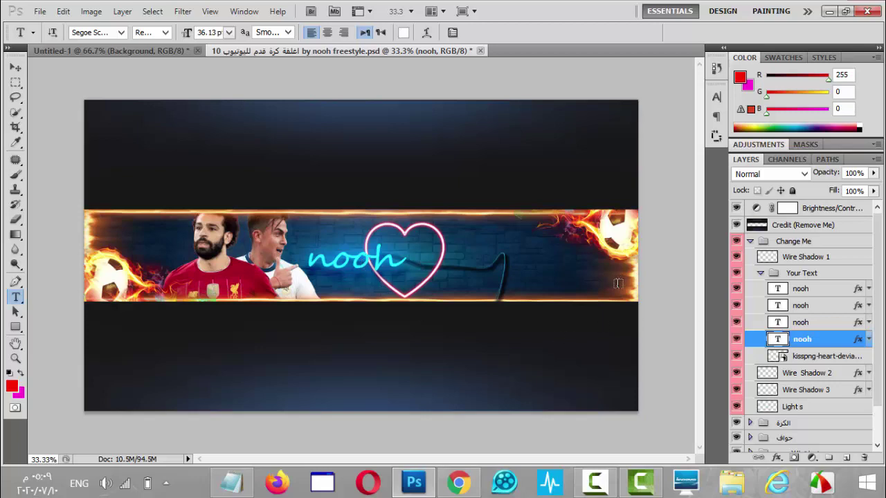
Save the banner to the desktop as a JPEG with quality 12 (Maximum) and Baseline ("Standard") format
click(39, 12)
click(182, 245)
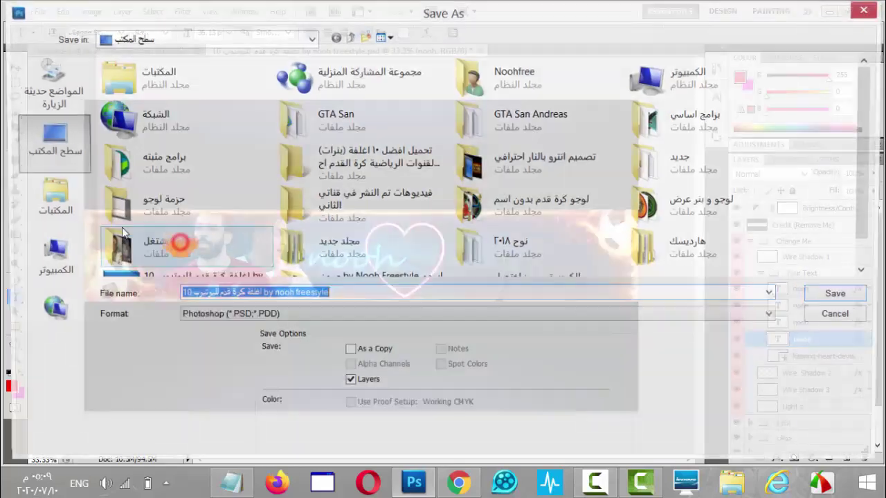
click(208, 317)
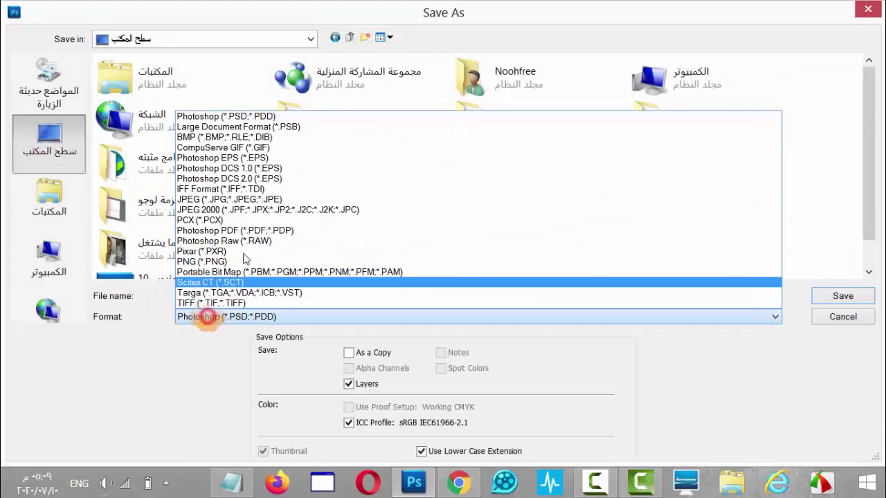
click(231, 200)
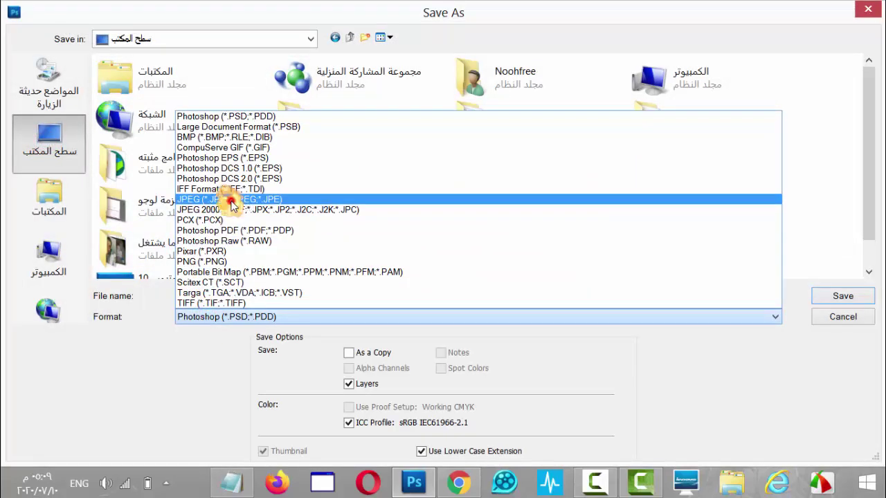
click(842, 297)
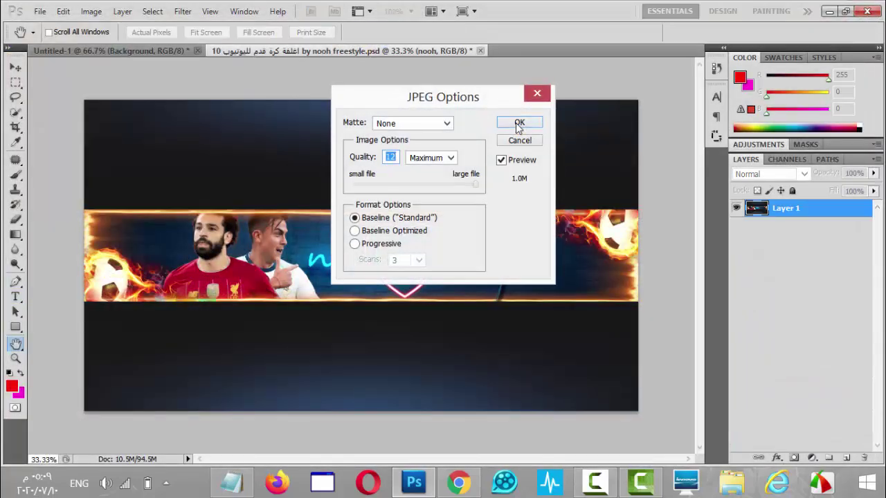
click(515, 123)
Open the saved JPEG from the desktop in Windows Photo Viewer, inspect it maximized, close it and reopen it maximized
click(829, 11)
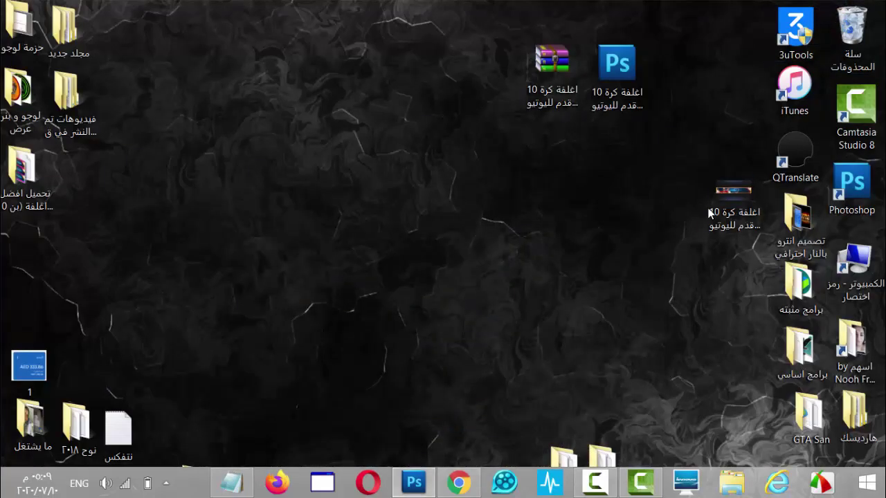
double_click(726, 197)
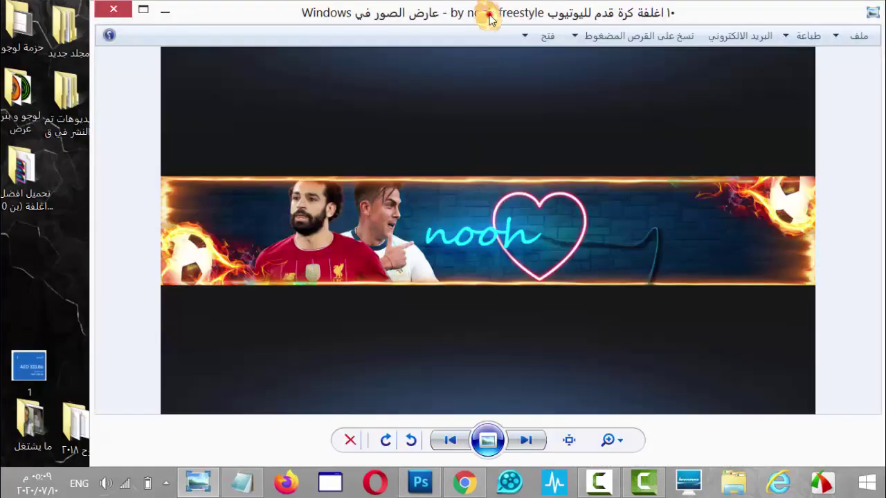
double_click(489, 11)
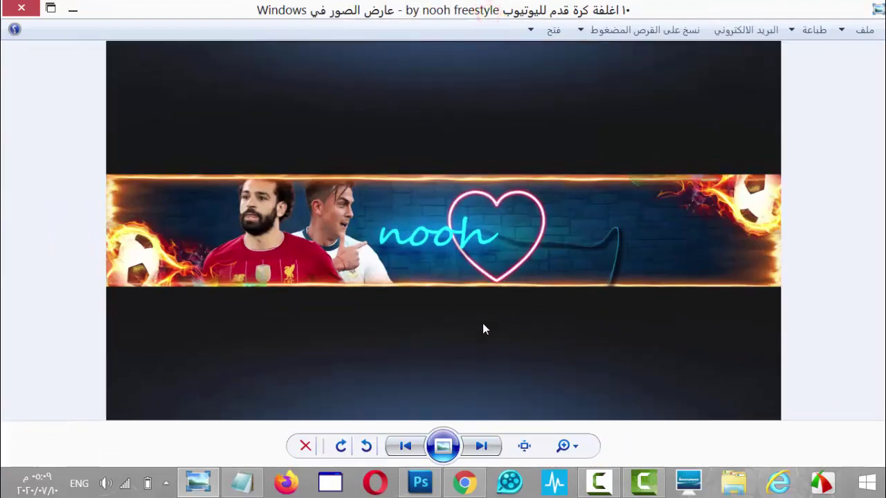
click(18, 7)
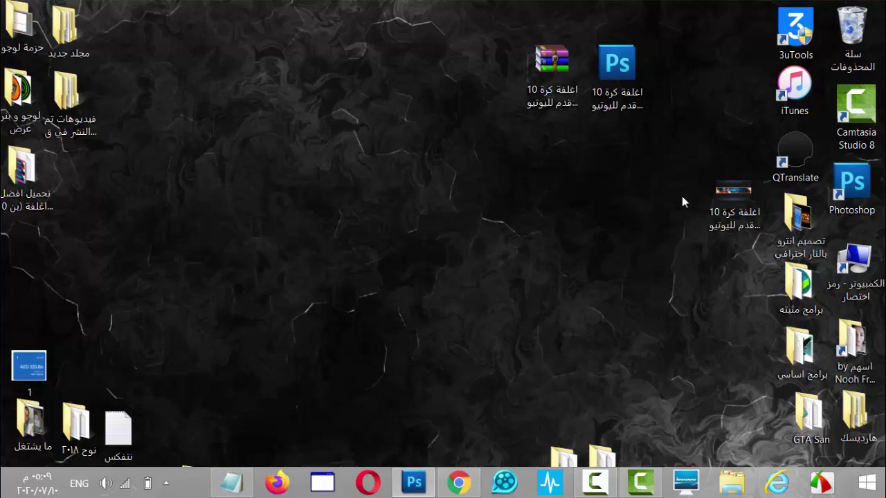
double_click(734, 197)
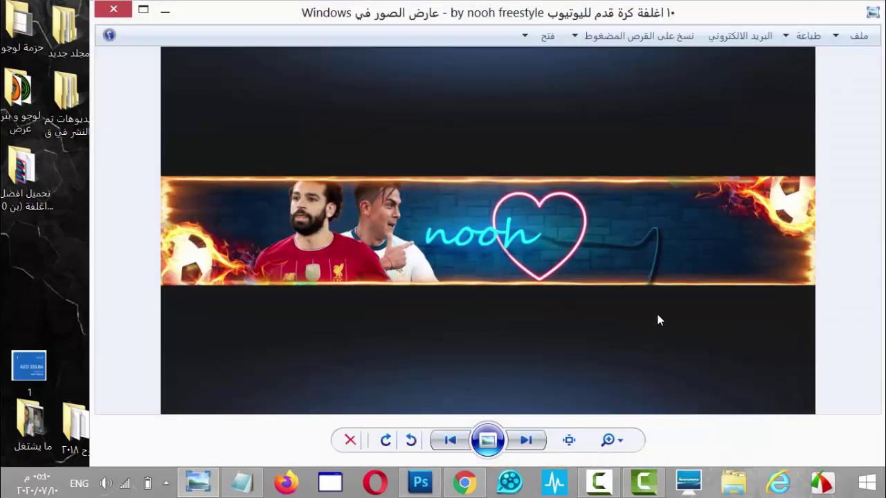
double_click(531, 21)
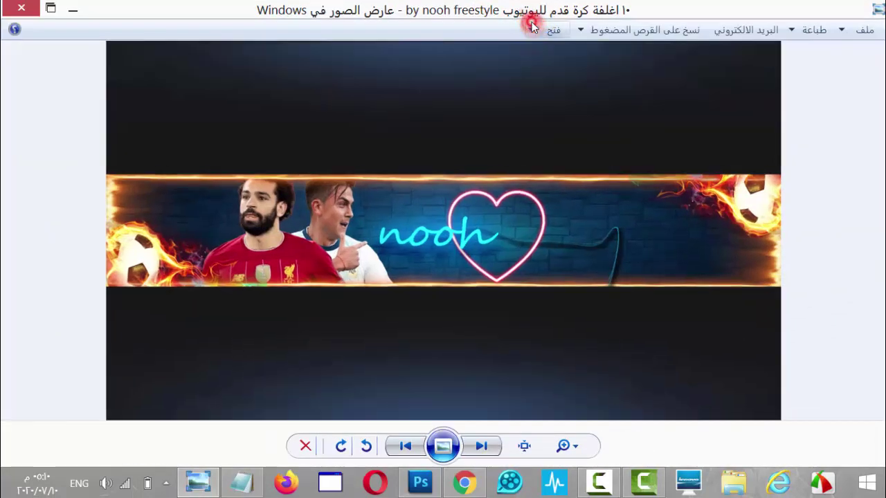
click(600, 484)
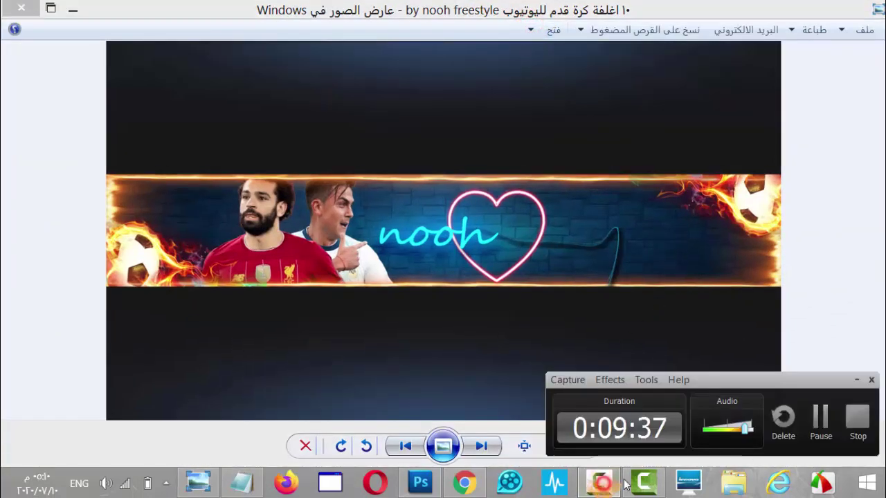